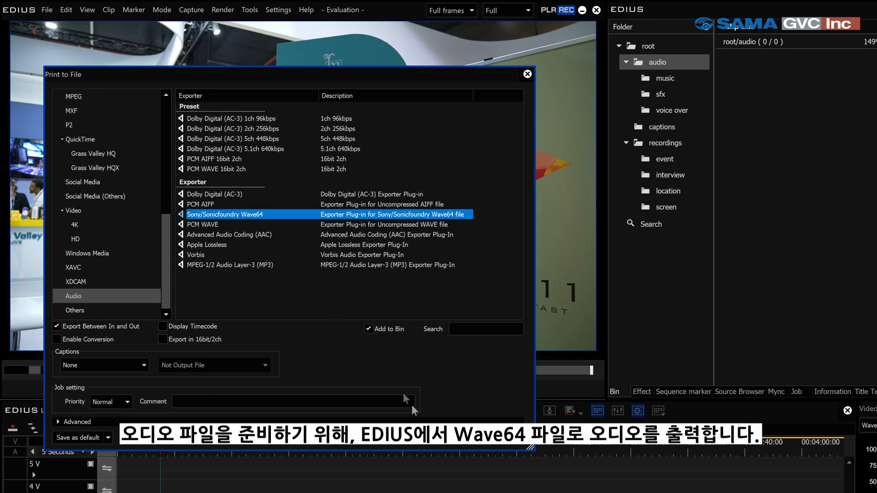
Step: Export the audio as a Sony/Sonicfoundry Wave64 file and open the resulting Live Event clip from the bin in Acoustica
{"action": "left_click", "coordinate": [452, 440]}
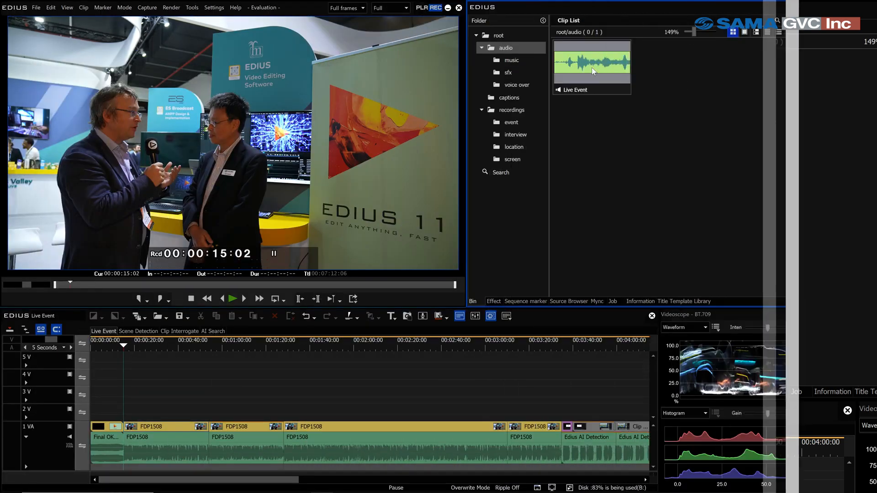
{"action": "left_click", "coordinate": [592, 67]}
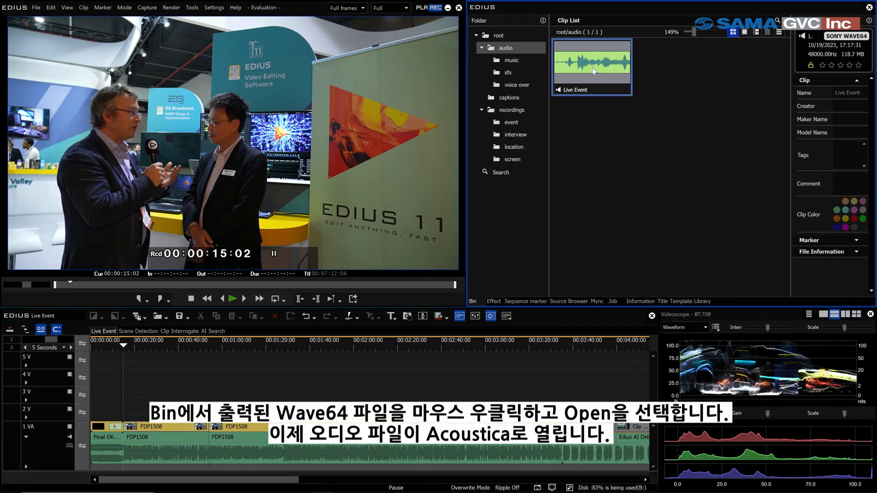
{"action": "right_click", "coordinate": [592, 67]}
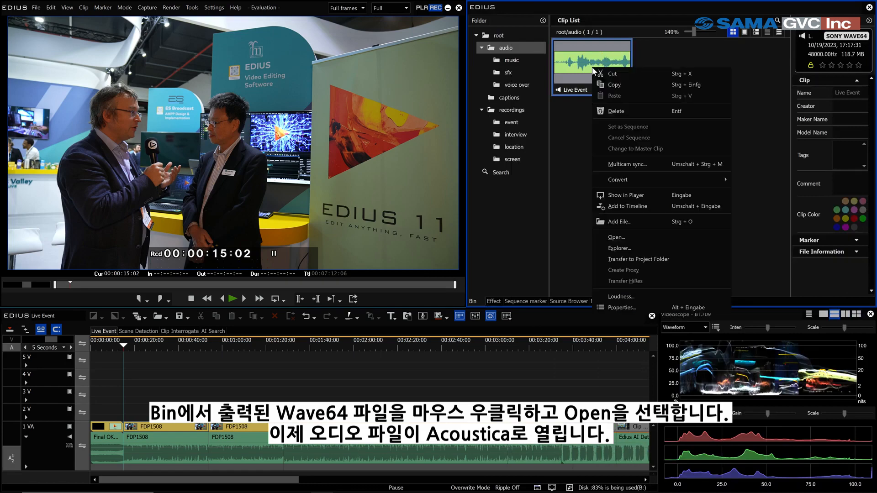
{"action": "left_click", "coordinate": [650, 241]}
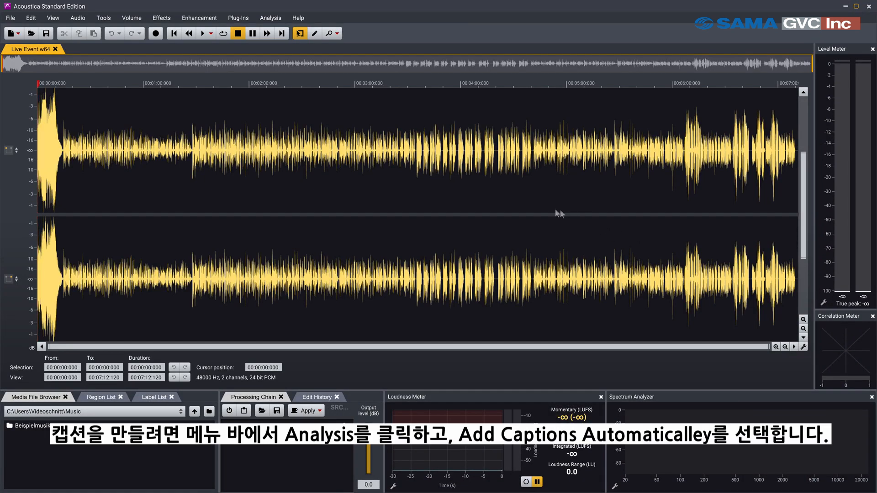
Step: Generate captions automatically for Live Event.w64 with English as the spoken language
{"action": "left_click", "coordinate": [273, 19]}
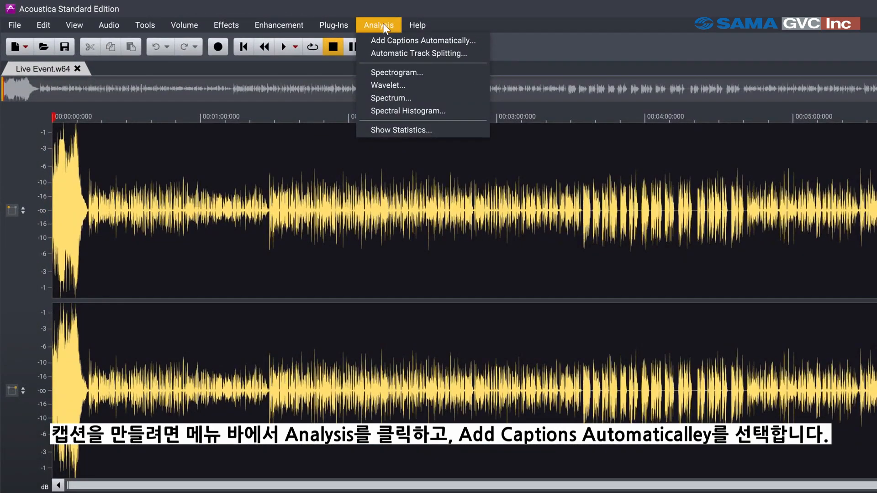
{"action": "left_click", "coordinate": [404, 41]}
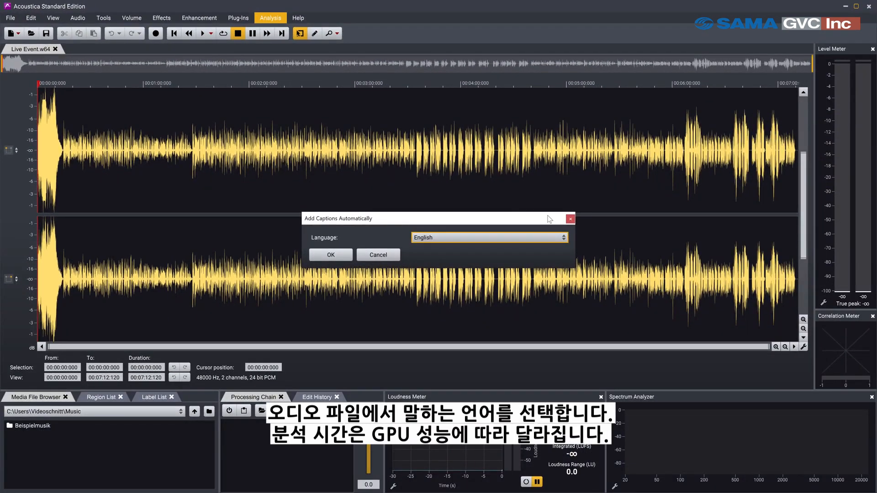
{"action": "left_click", "coordinate": [565, 238]}
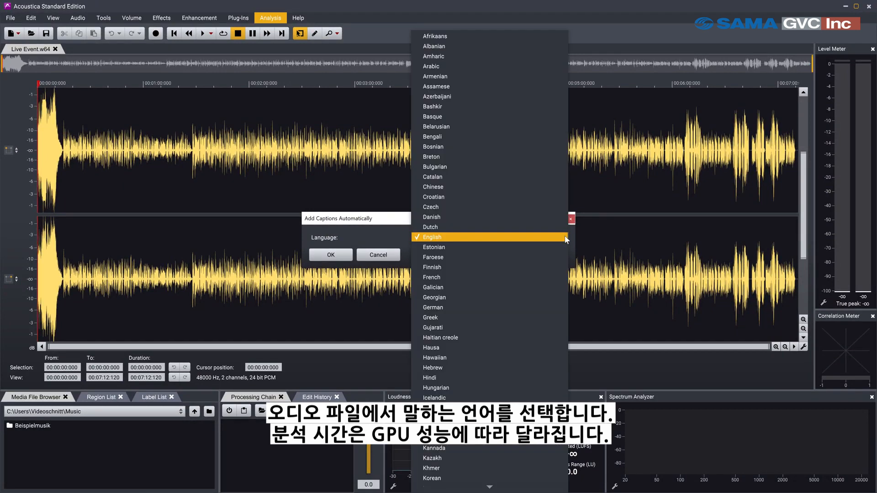
{"action": "left_click", "coordinate": [566, 237]}
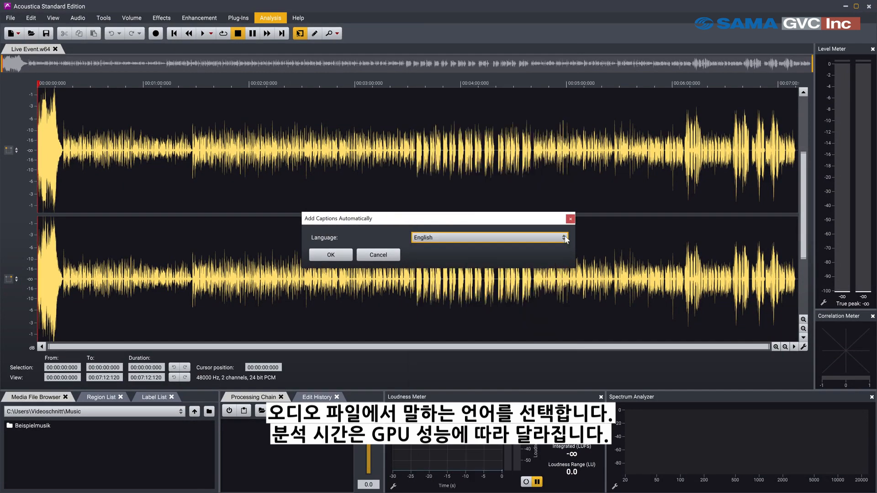
{"action": "left_click", "coordinate": [331, 255]}
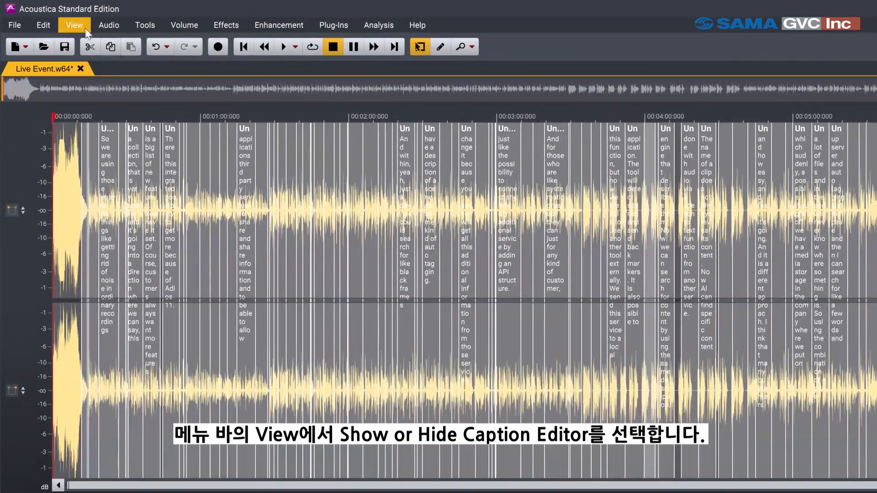
Step: Show the Caption Editor and export the captions to the Export folder as a SubRip File (*.srt) named Captions
{"action": "left_click", "coordinate": [53, 18]}
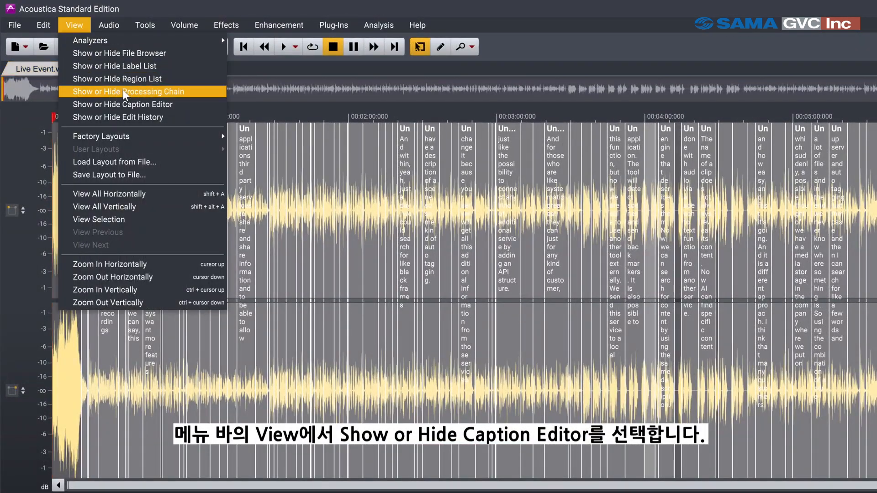
{"action": "left_click", "coordinate": [134, 106]}
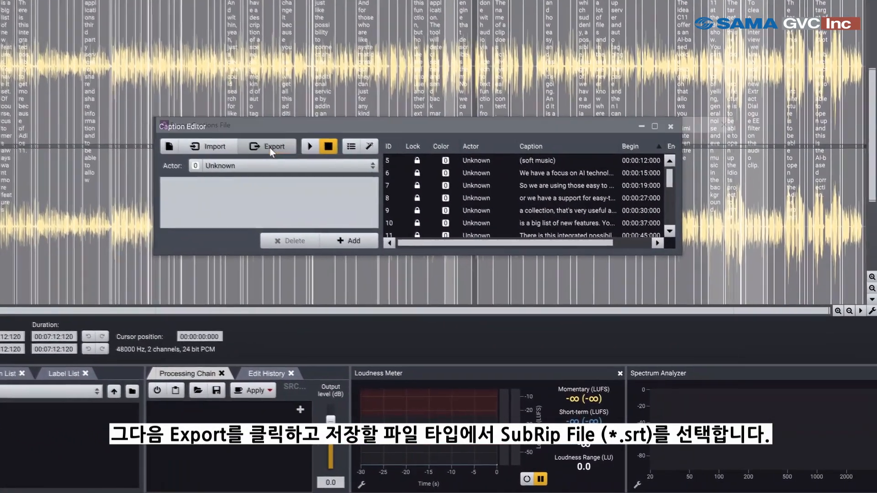
{"action": "left_click", "coordinate": [318, 194]}
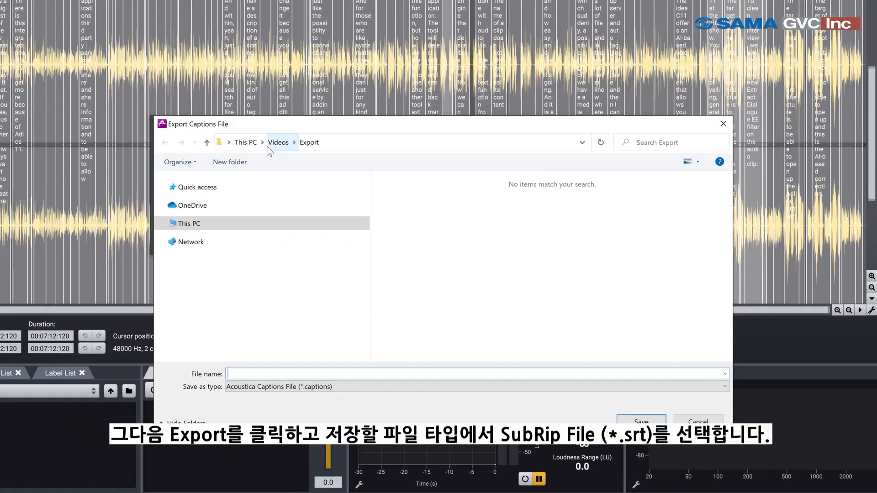
{"action": "left_click", "coordinate": [331, 390]}
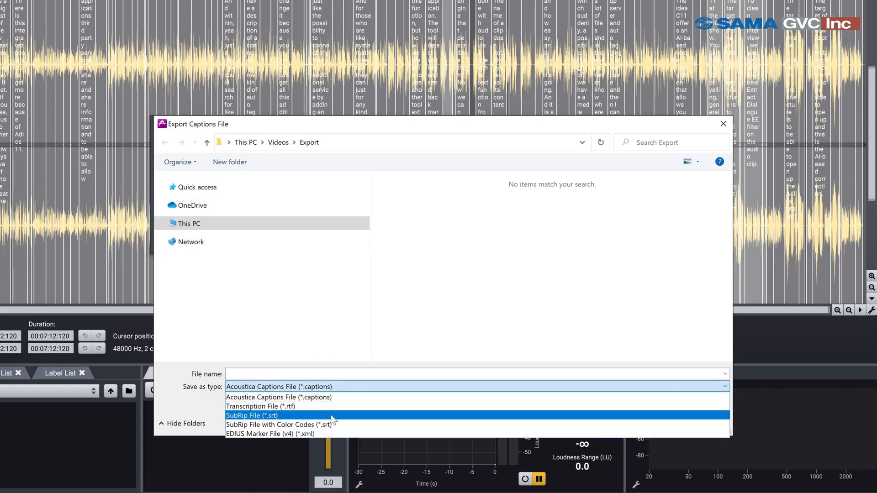
{"action": "left_click", "coordinate": [331, 414]}
{"action": "left_click", "coordinate": [323, 373]}
{"action": "type", "text": "captions"}
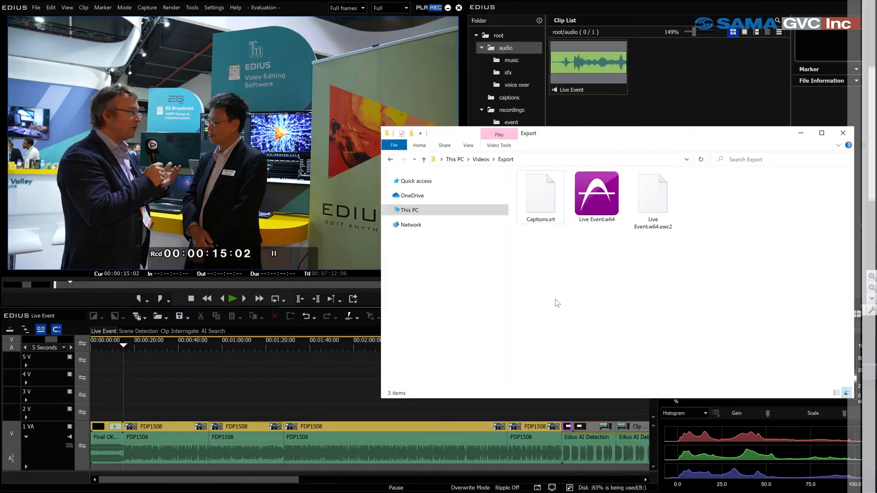
Step: Switch to EDIUS, place Captions.srt on video track 4 V of the timeline, and open the clip in the Subtitle Editor
{"action": "left_click_drag", "start_coordinate": [545, 197], "coordinate": [628, 379]}
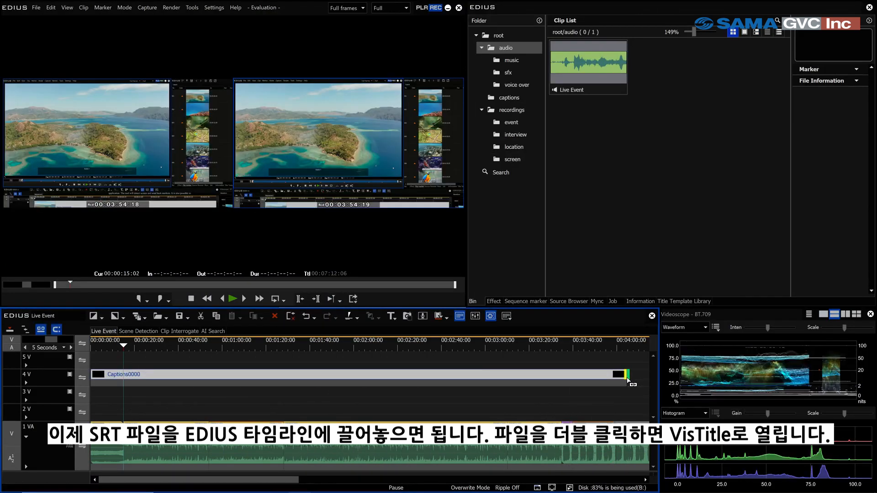
{"action": "double_click", "coordinate": [457, 376]}
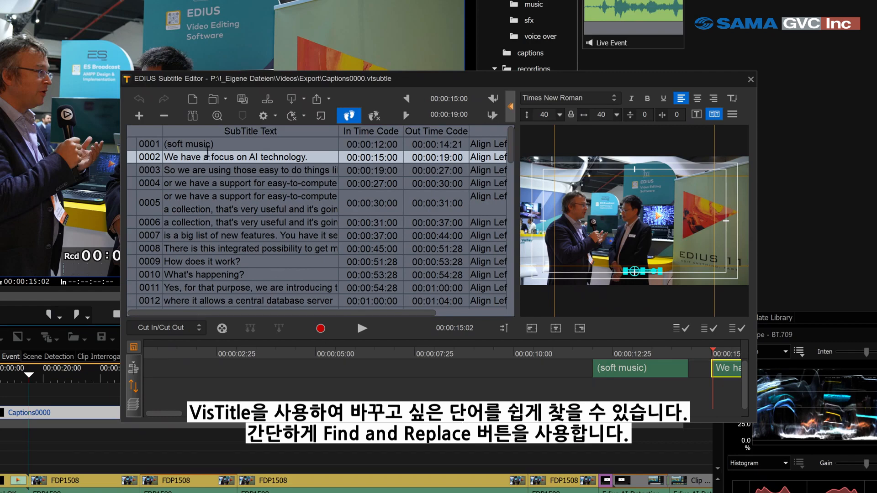
Step: Replace all occurrences of "adios" with "EDIUS" in the subtitles using Find and Replace
{"action": "left_click", "coordinate": [192, 116]}
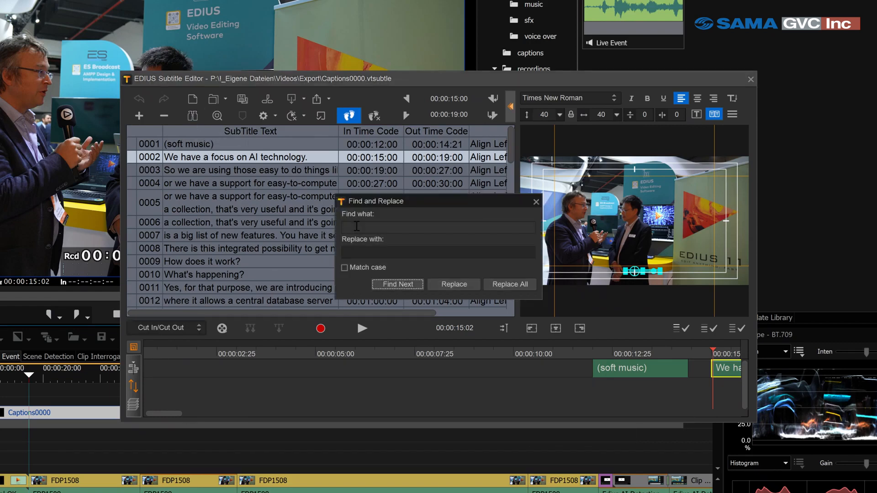
{"action": "type", "text": "adios"}
{"action": "left_click", "coordinate": [358, 252]}
{"action": "type", "text": "EDIUS"}
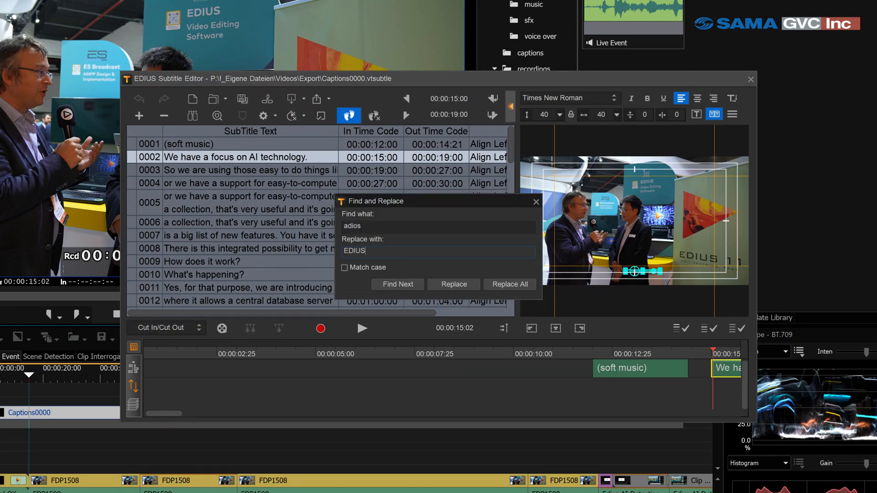
{"action": "left_click", "coordinate": [506, 283]}
{"action": "left_click", "coordinate": [536, 201]}
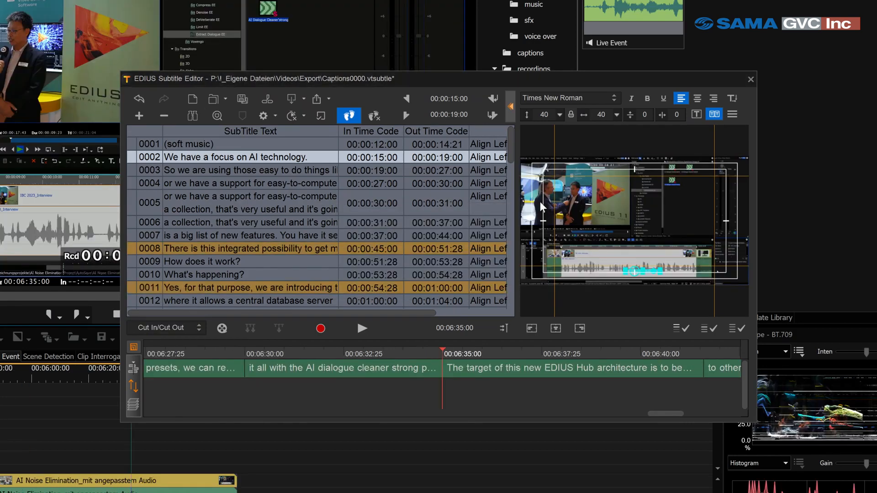
Step: Widen the subtitle text column and apply subtitle style 002, followed by style 004, to subtitle 0002
{"action": "left_click_drag", "start_coordinate": [338, 132], "coordinate": [433, 132]}
{"action": "left_click", "coordinate": [398, 157]}
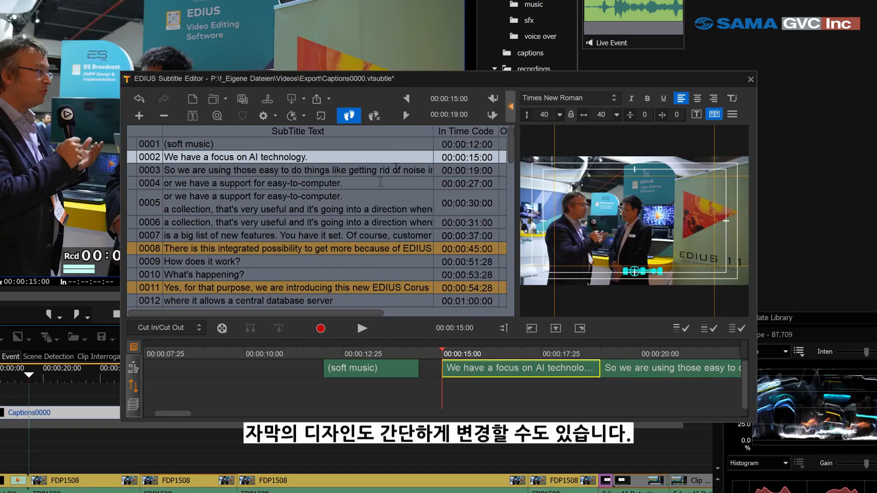
{"action": "left_click", "coordinate": [133, 406]}
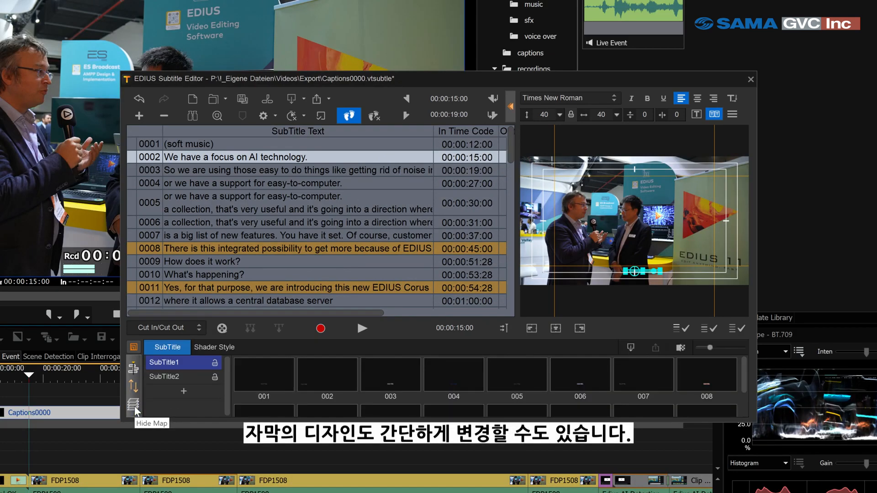
{"action": "left_click", "coordinate": [336, 376]}
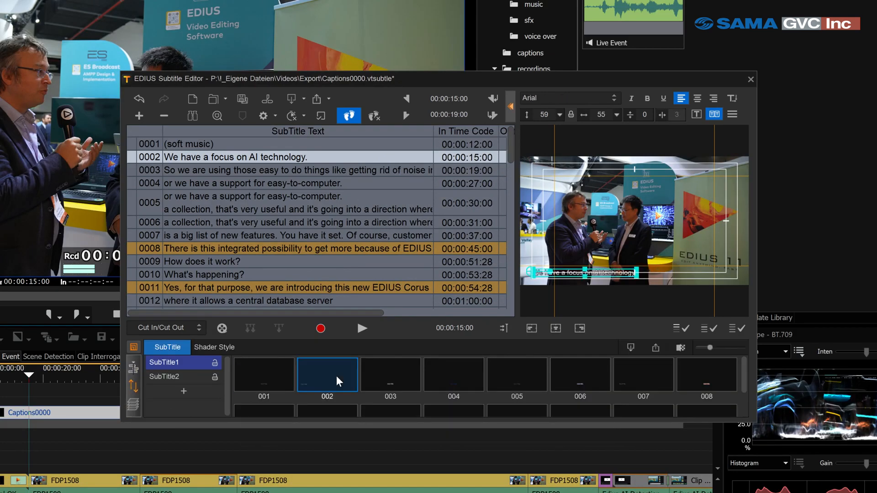
{"action": "left_click", "coordinate": [461, 380]}
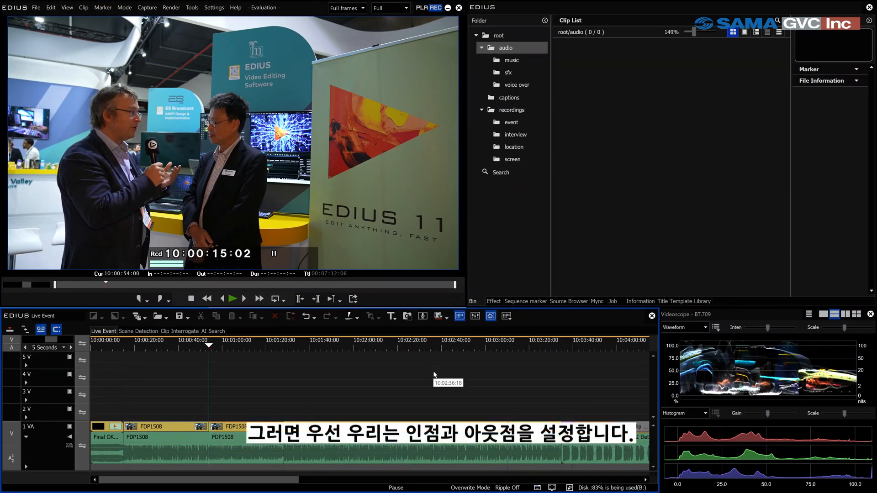
Step: Set the in point at 10:00:54:00 and the out point at 10:01:28:02, and export that range's audio as Sony/Sonicfoundry Wave64
{"action": "key", "text": "i"}
{"action": "key", "text": "o"}
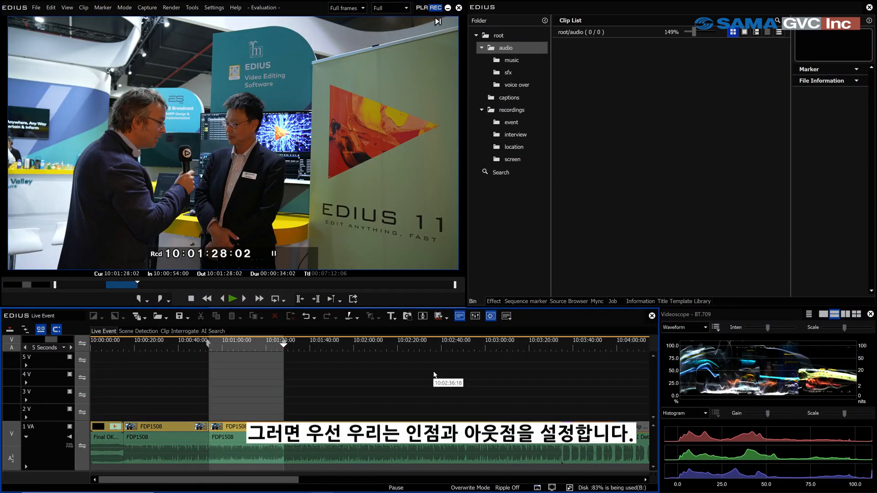
{"action": "left_click", "coordinate": [39, 8]}
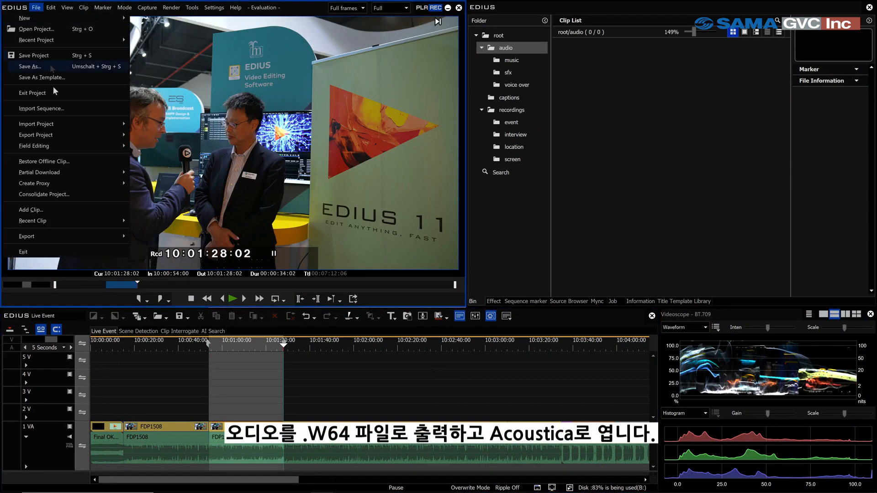
{"action": "mouse_move", "coordinate": [75, 243]}
{"action": "left_click", "coordinate": [160, 237]}
{"action": "scroll", "coordinate": [129, 190], "scroll_direction": "down", "scroll_amount": 5}
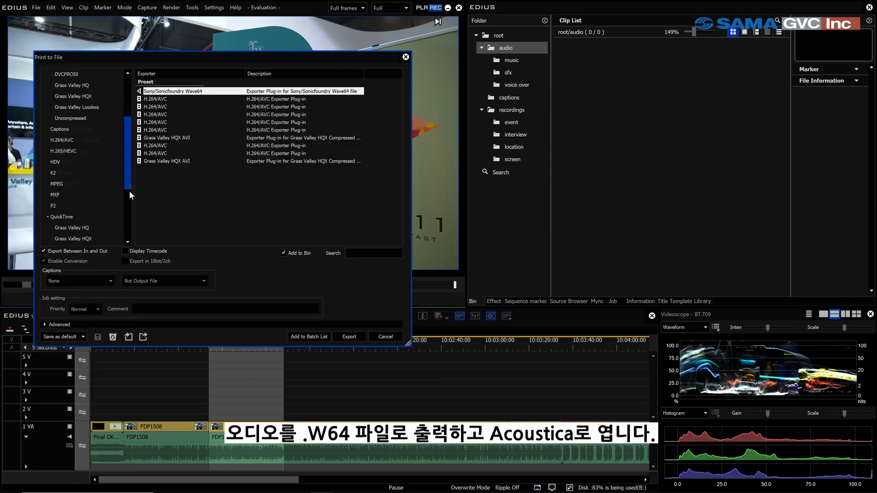
{"action": "left_click", "coordinate": [95, 231]}
{"action": "left_click", "coordinate": [185, 164]}
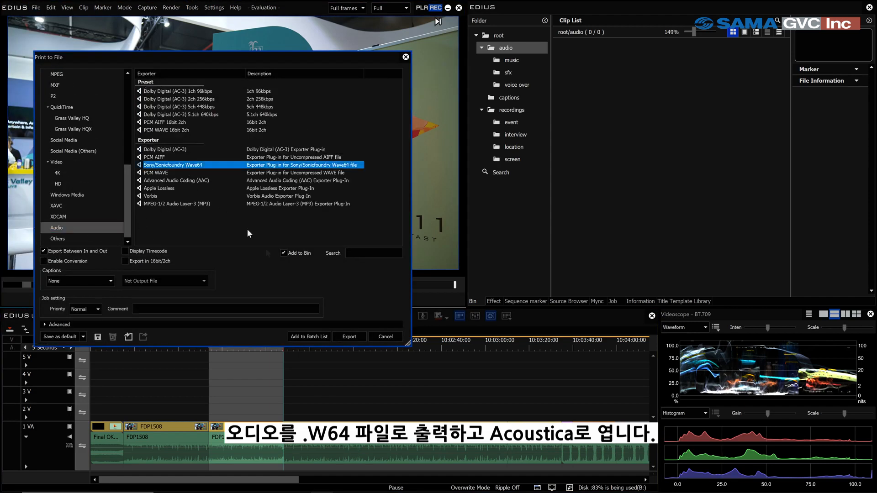
{"action": "left_click", "coordinate": [349, 337]}
Step: Open the newly exported Live Event clip from the bin in Acoustica and generate English captions for it automatically
{"action": "right_click", "coordinate": [591, 77]}
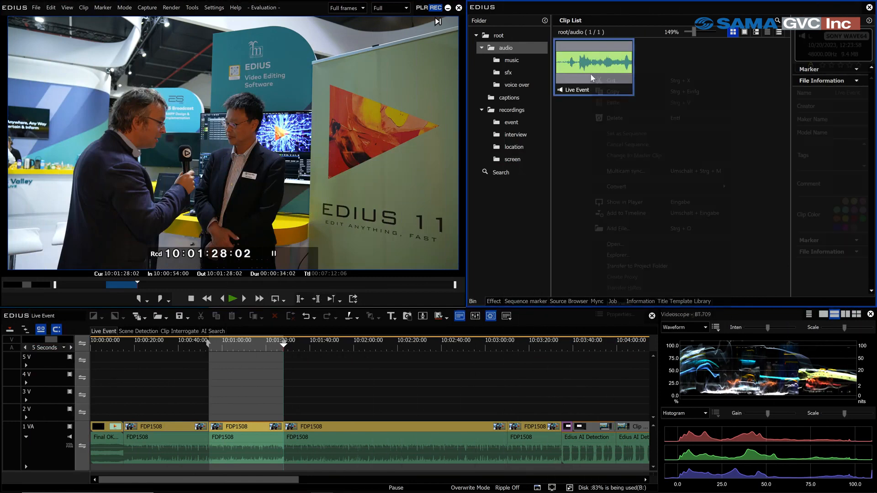
{"action": "left_click", "coordinate": [629, 245]}
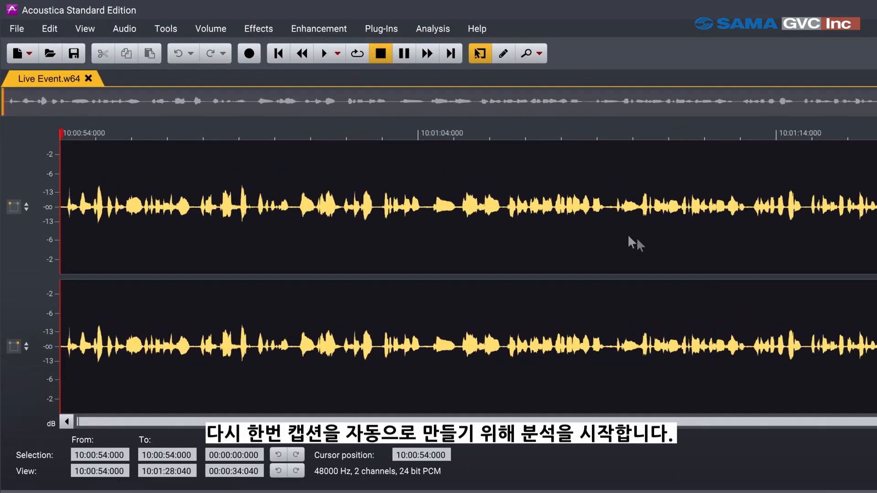
{"action": "left_click", "coordinate": [432, 29]}
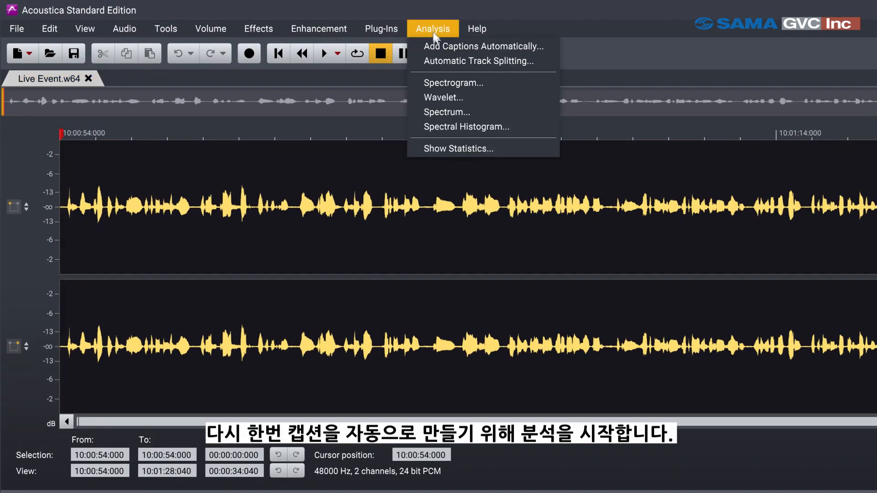
{"action": "left_click", "coordinate": [442, 45]}
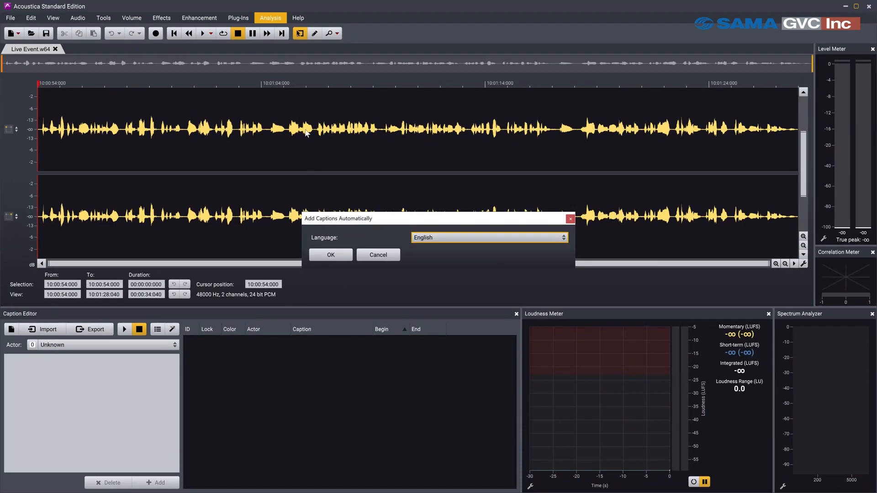
{"action": "left_click", "coordinate": [340, 254]}
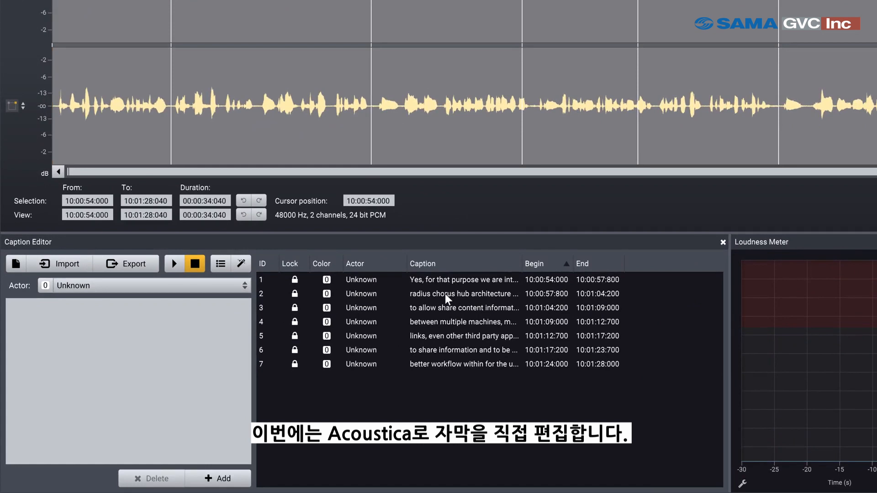
Step: Correct the start of caption 2 from "radius chorus hub" to "EDIUS Chorus Hub" and apply the change
{"action": "left_click", "coordinate": [318, 352]}
{"action": "left_click", "coordinate": [27, 307]}
{"action": "left_click_drag", "start_coordinate": [27, 307], "coordinate": [1, 307]}
{"action": "type", "text": "EDIUS"}
{"action": "key", "text": "Right"}
{"action": "key", "text": "Delete"}
{"action": "type", "text": "C"}
{"action": "key", "text": "Right"}
{"action": "key", "text": "Right"}
{"action": "key", "text": "Right"}
{"action": "key", "text": "Right"}
{"action": "key", "text": "Right"}
{"action": "key", "text": "Right"}
{"action": "key", "text": "Delete"}
{"action": "type", "text": "H"}
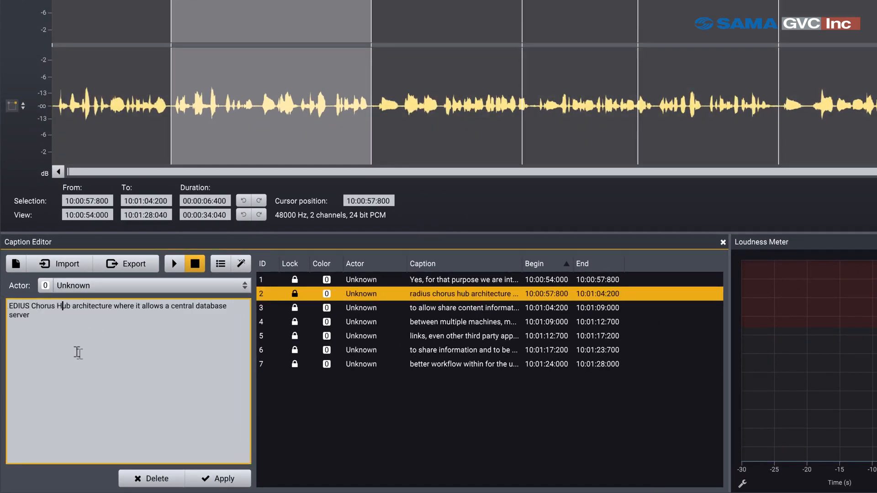
{"action": "left_click", "coordinate": [220, 487]}
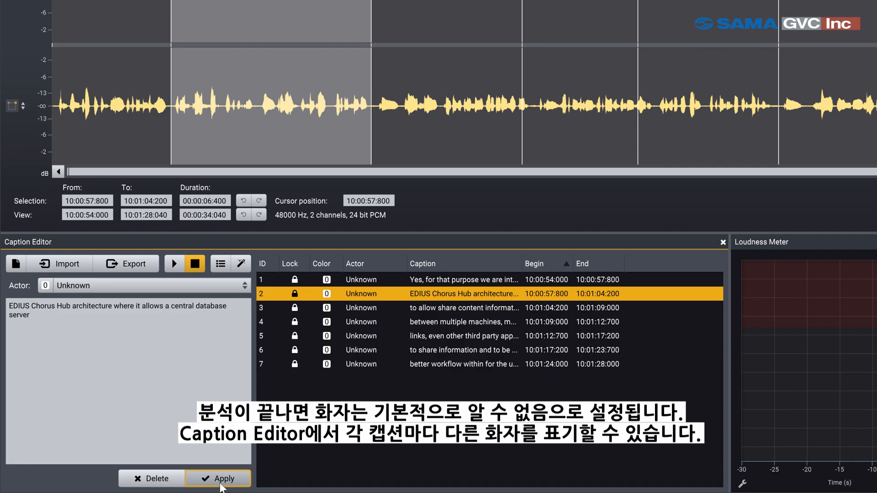
Step: Assign a different speaker's first name as the actor for each of captions 1, 2 and 3
{"action": "left_click", "coordinate": [361, 280]}
{"action": "left_click", "coordinate": [148, 289]}
{"action": "type", "text": "Peter"}
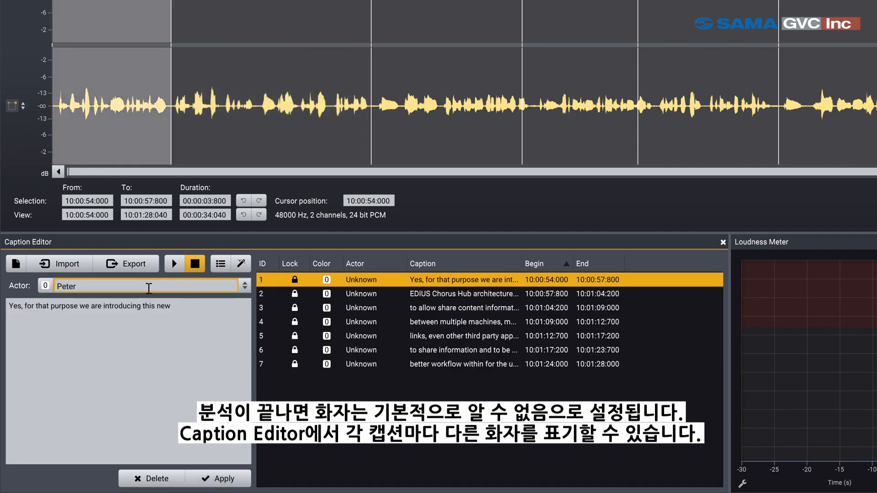
{"action": "key", "text": "Return"}
{"action": "type", "text": "Jenny"}
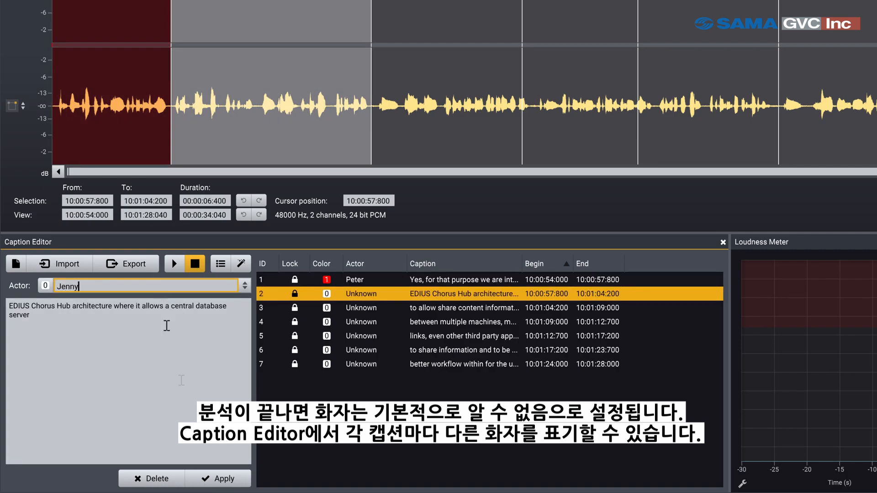
{"action": "key", "text": "Return"}
{"action": "left_click", "coordinate": [177, 288]}
{"action": "type", "text": "Alfredo"}
{"action": "left_click", "coordinate": [206, 479]}
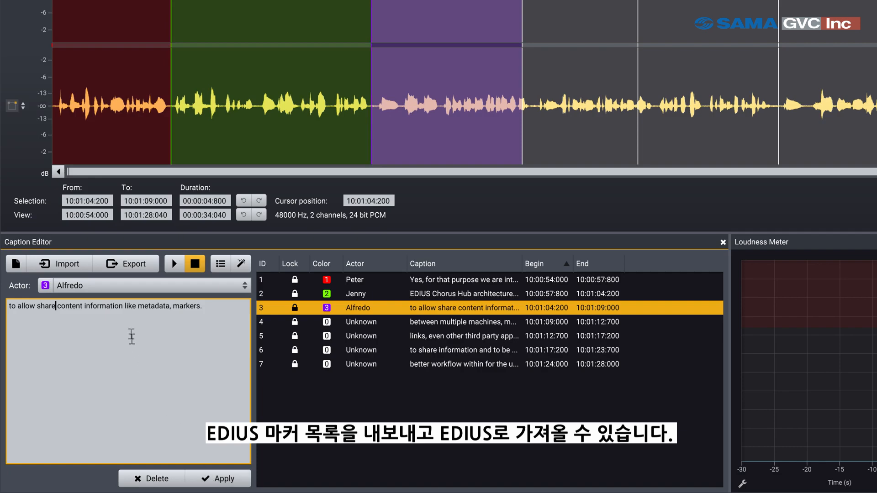
Step: Export the captions as an EDIUS Marker File (v4) named "Marker list" in the Export folder
{"action": "left_click", "coordinate": [128, 270]}
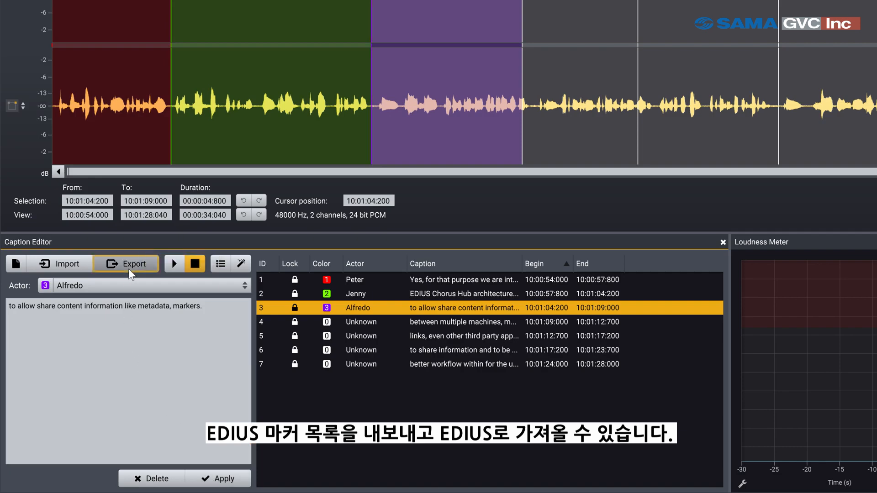
{"action": "type", "text": "Marker list"}
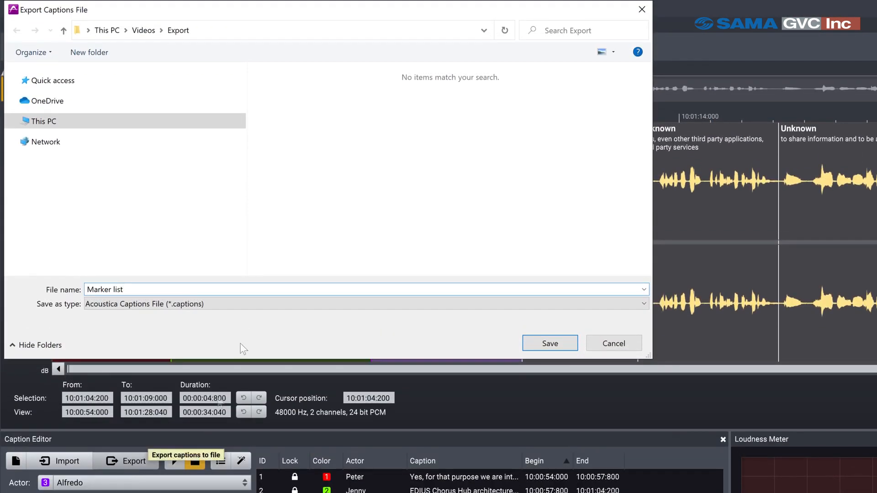
{"action": "left_click", "coordinate": [243, 305]}
{"action": "left_click", "coordinate": [204, 358]}
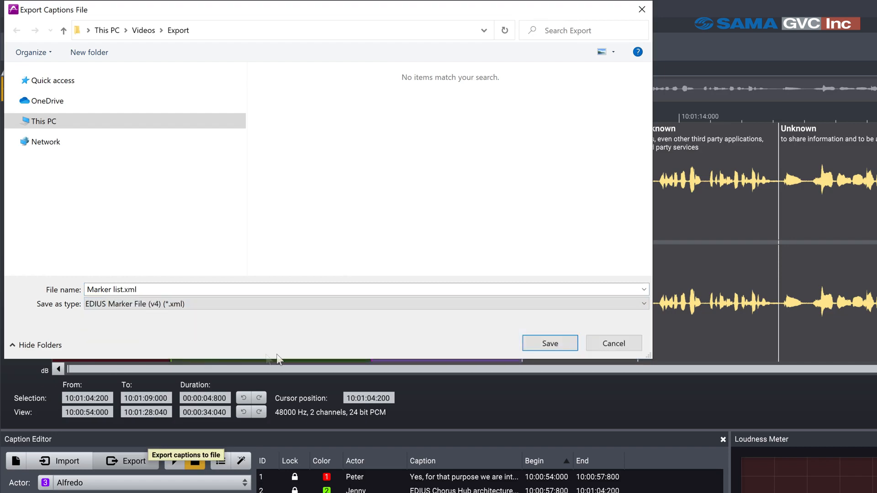
{"action": "left_click", "coordinate": [550, 343]}
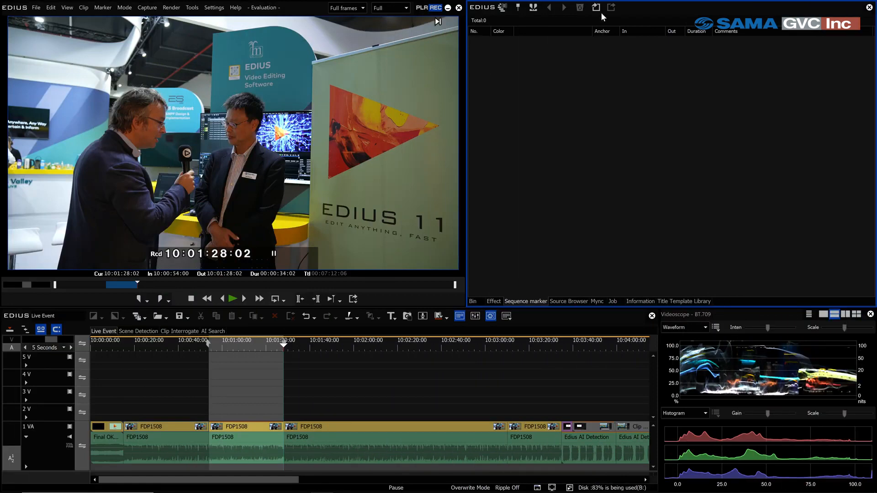
Step: Switch to EDIUS, import Marker list.xml into the sequence markers and review the imported entries
{"action": "left_click", "coordinate": [597, 9]}
{"action": "left_click", "coordinate": [640, 120]}
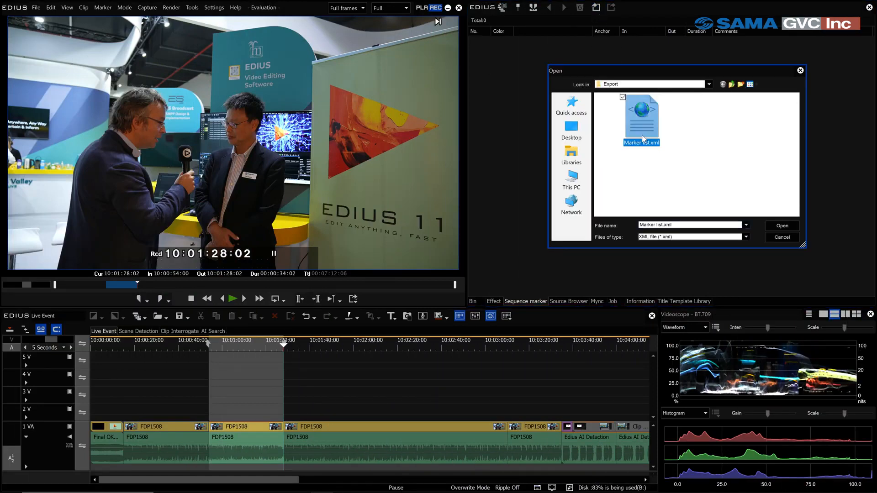
{"action": "left_click", "coordinate": [772, 225]}
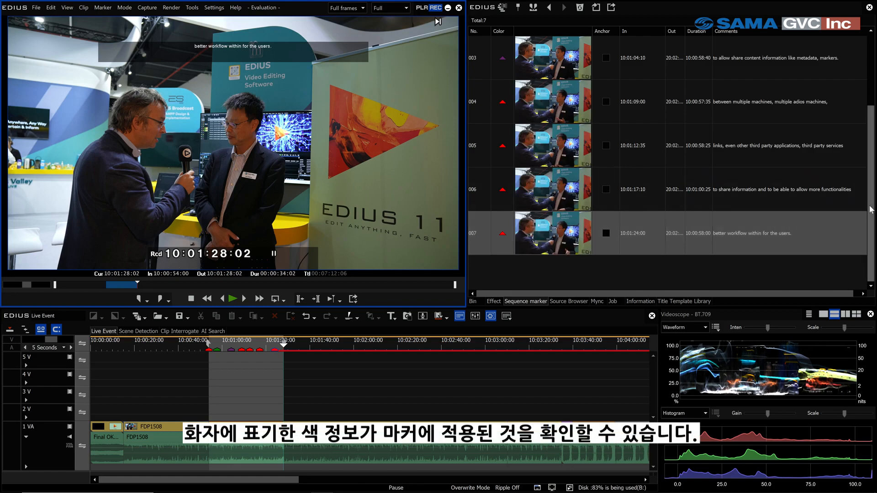
{"action": "scroll", "coordinate": [870, 209], "scroll_direction": "up", "scroll_amount": 2}
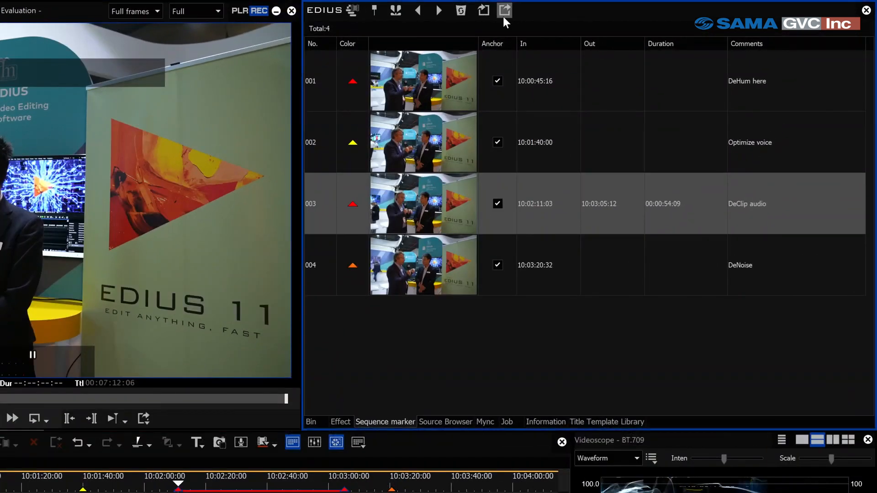
Step: Export the sequence markers as an XML file (Ver.4) named "Marker list for Acoustica" with the output format set to Time (m.sec)
{"action": "left_click", "coordinate": [611, 7]}
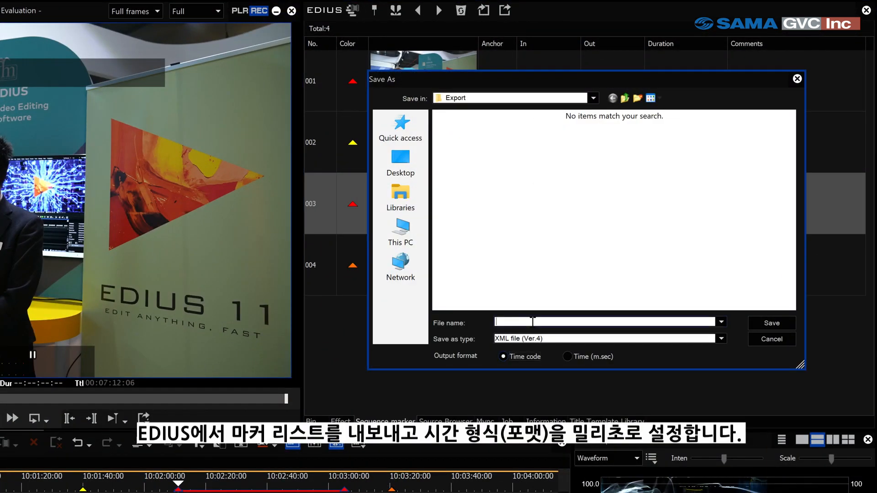
{"action": "type", "text": "Marker list for Acoustica"}
{"action": "left_click", "coordinate": [568, 358]}
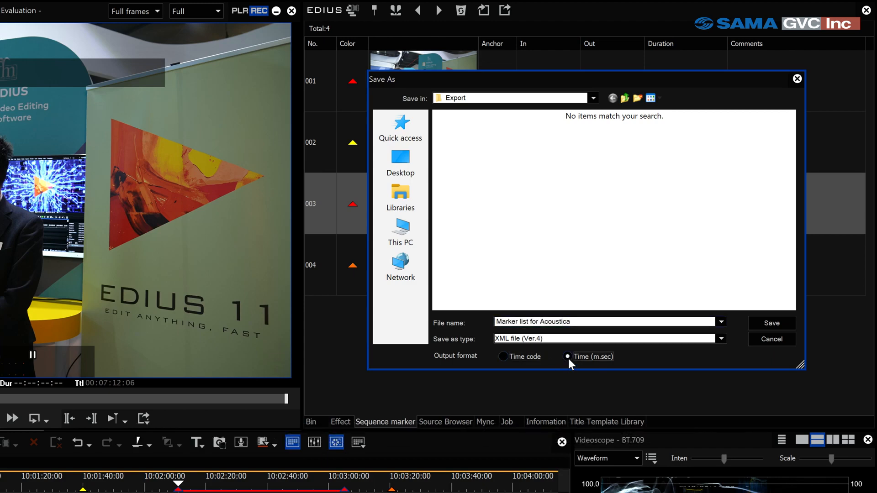
{"action": "left_click", "coordinate": [772, 323]}
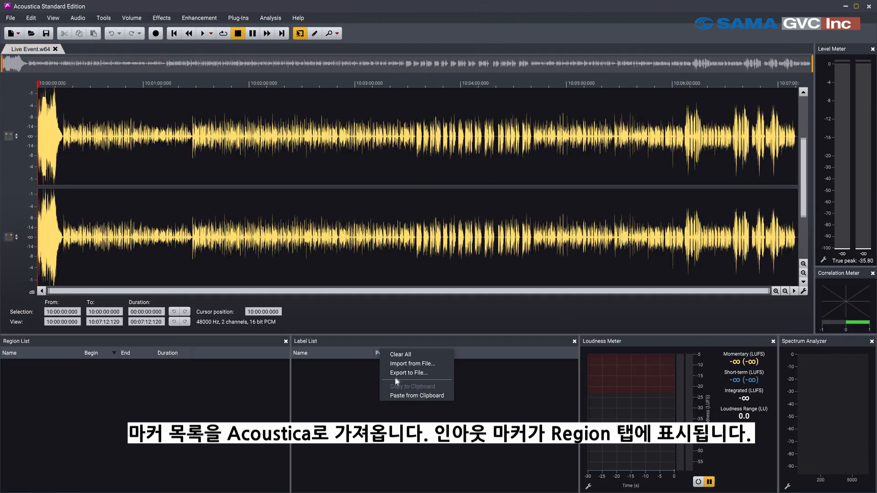
Step: Import Marker list for Acoustica.xml into Acoustica's label list and step through the imported labels to DeNoise
{"action": "left_click", "coordinate": [397, 365]}
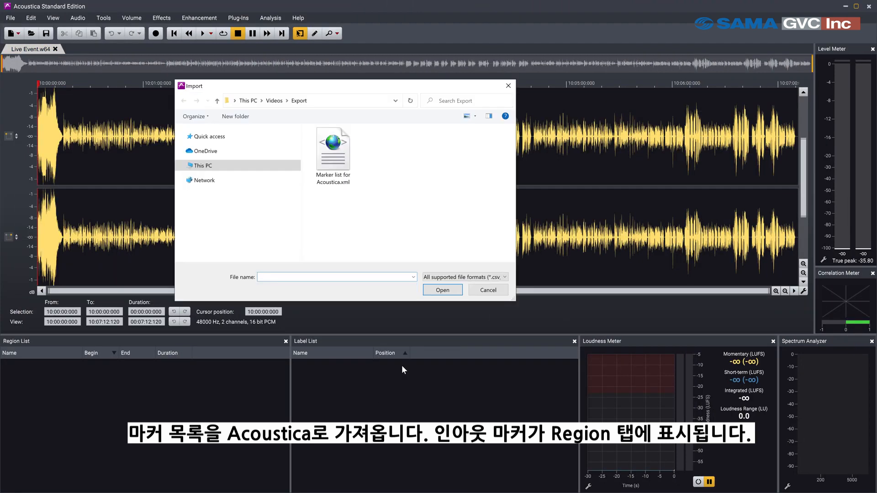
{"action": "left_click", "coordinate": [334, 155]}
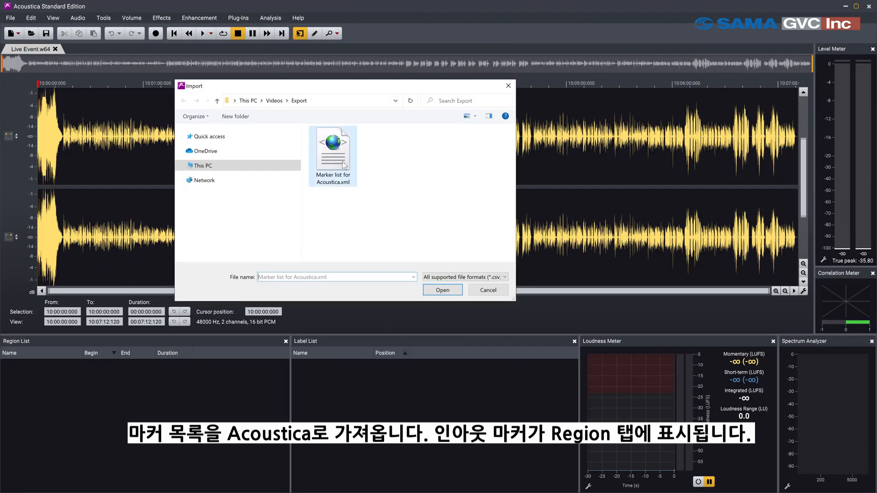
{"action": "left_click", "coordinate": [442, 290]}
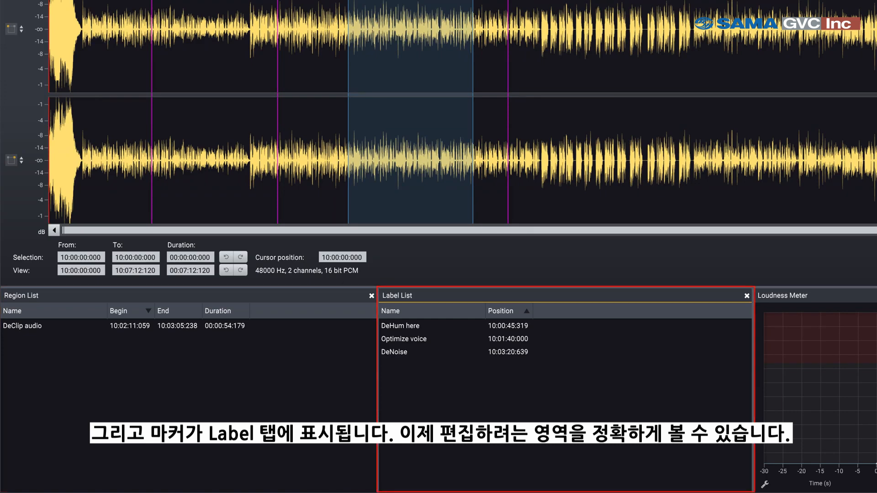
{"action": "left_click", "coordinate": [412, 338]}
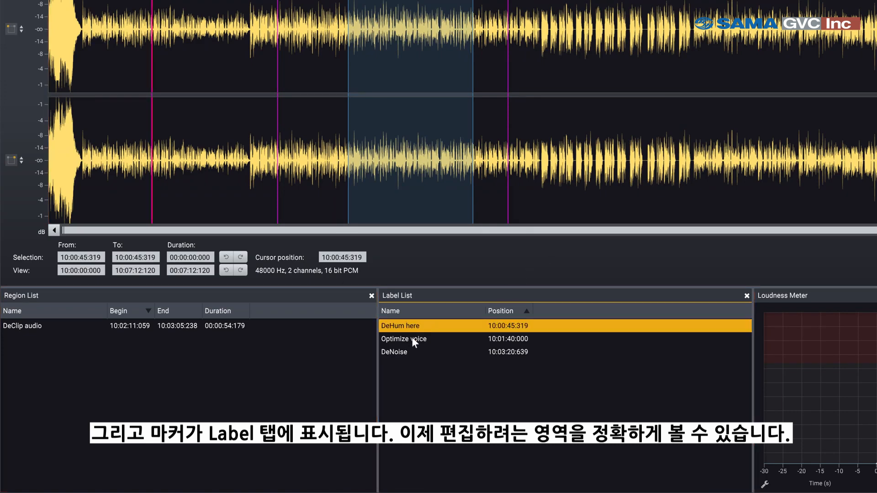
{"action": "left_click", "coordinate": [408, 354]}
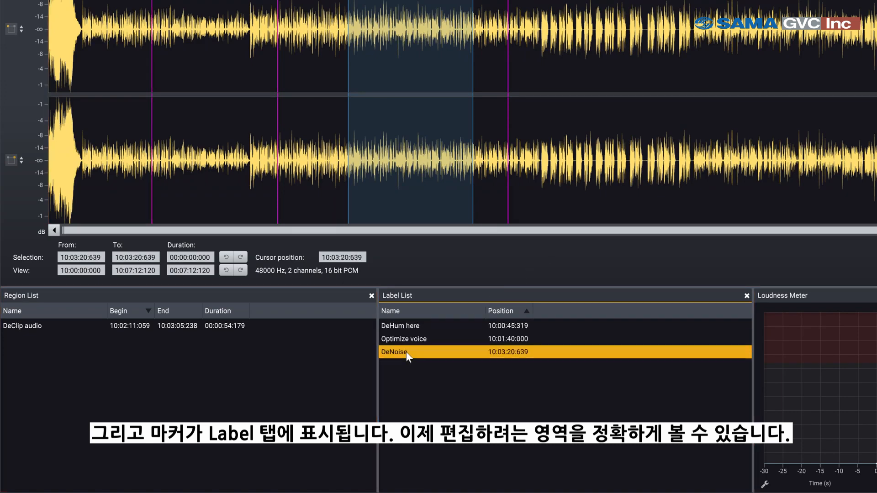
Step: Select the DeClip audio region and open the DeClip enhancement for it
{"action": "left_click", "coordinate": [36, 326]}
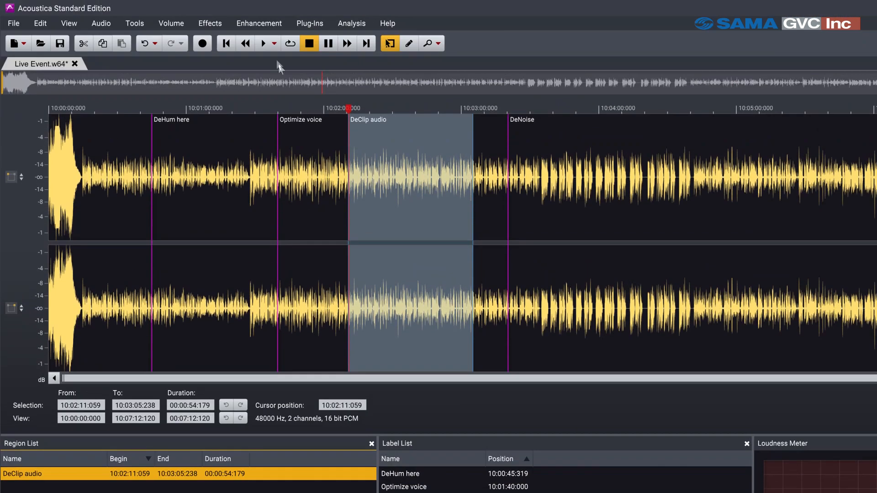
{"action": "left_click", "coordinate": [264, 23]}
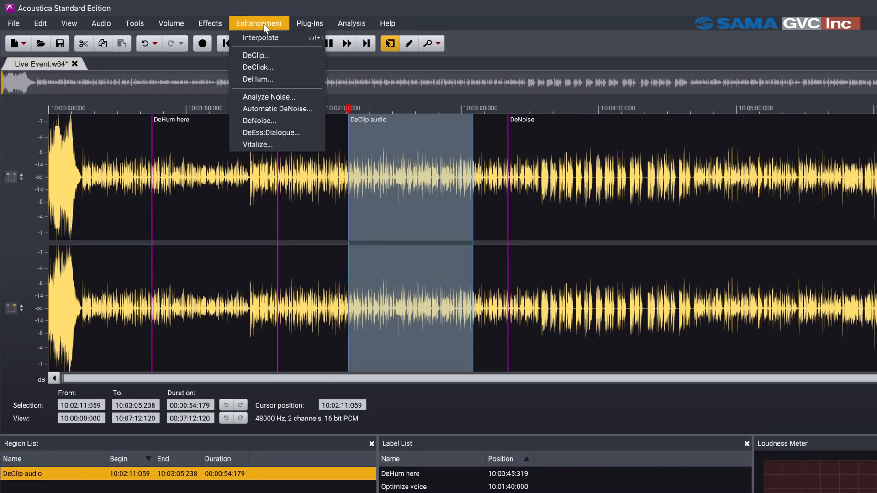
{"action": "left_click", "coordinate": [271, 56]}
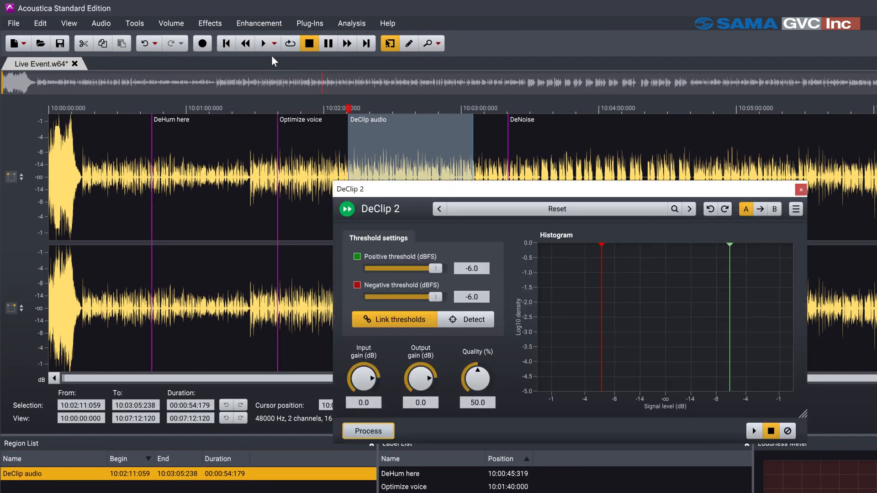